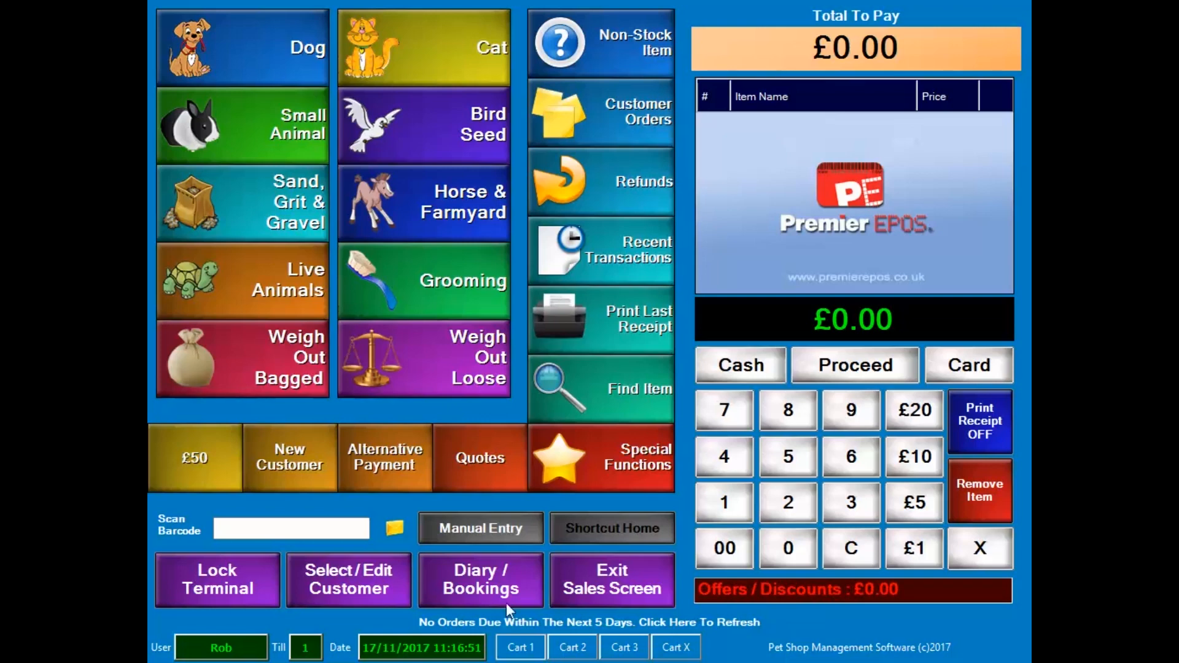
# Leave the sales screen and open Marketing Campaign in the Customers / Marketing section.
pyautogui.click(604, 574)
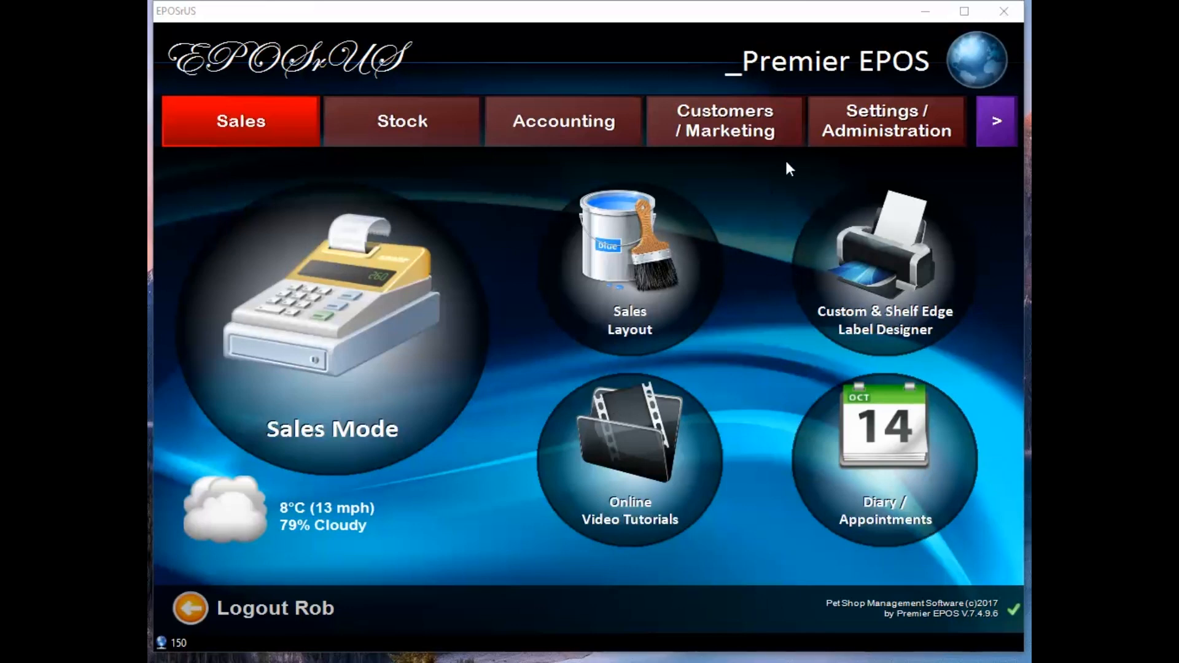
pyautogui.click(766, 139)
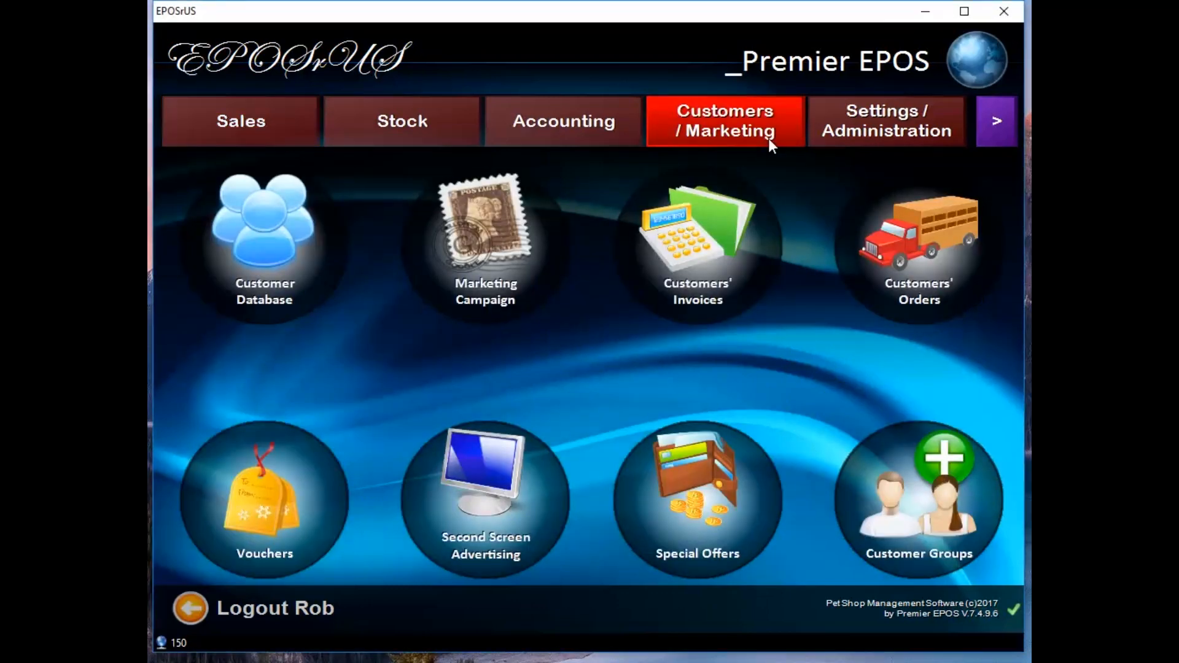
pyautogui.click(506, 213)
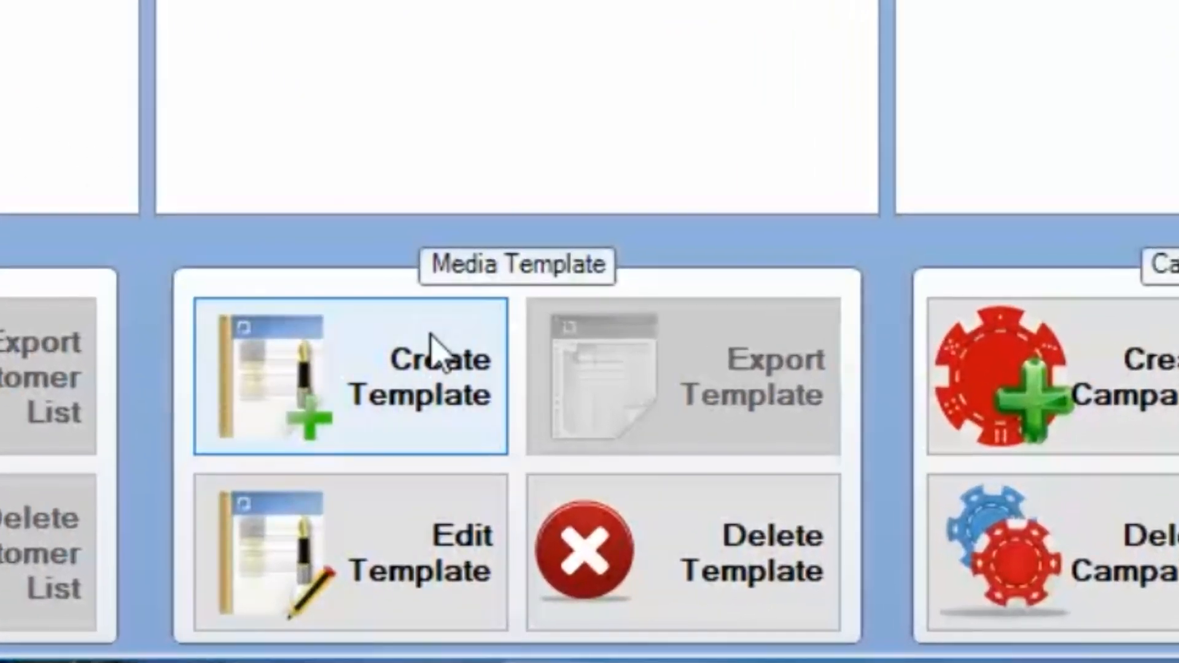
# Create a new SMS Text Message media template named "Text".
pyautogui.click(454, 397)
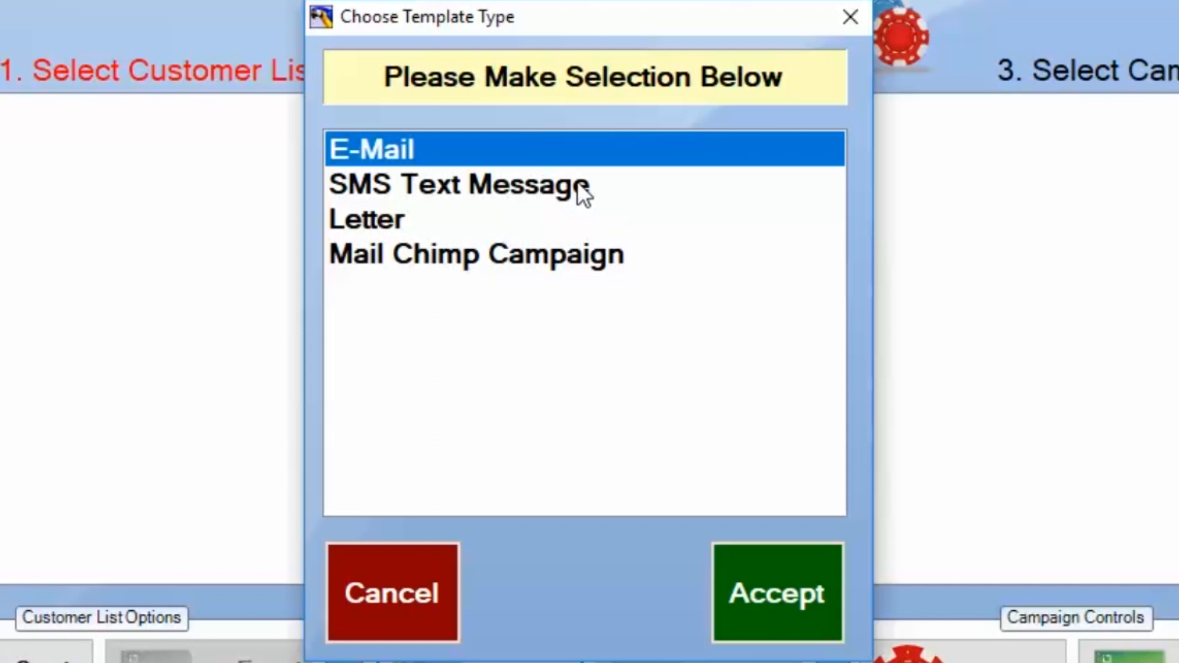
pyautogui.click(577, 181)
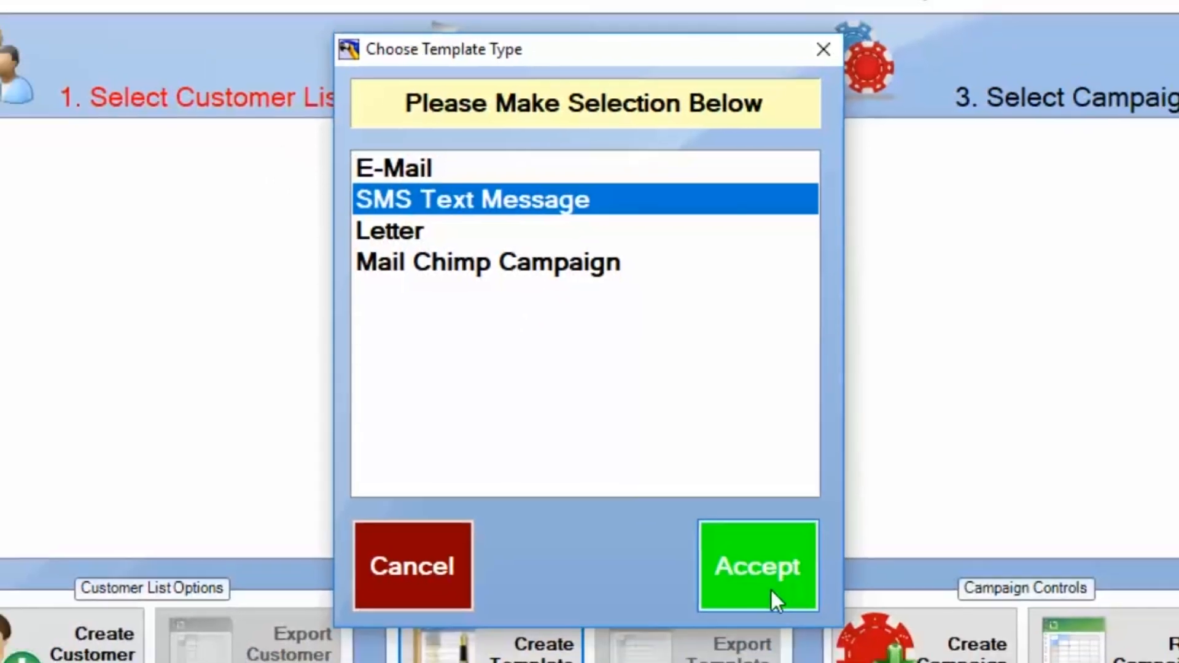
pyautogui.click(798, 599)
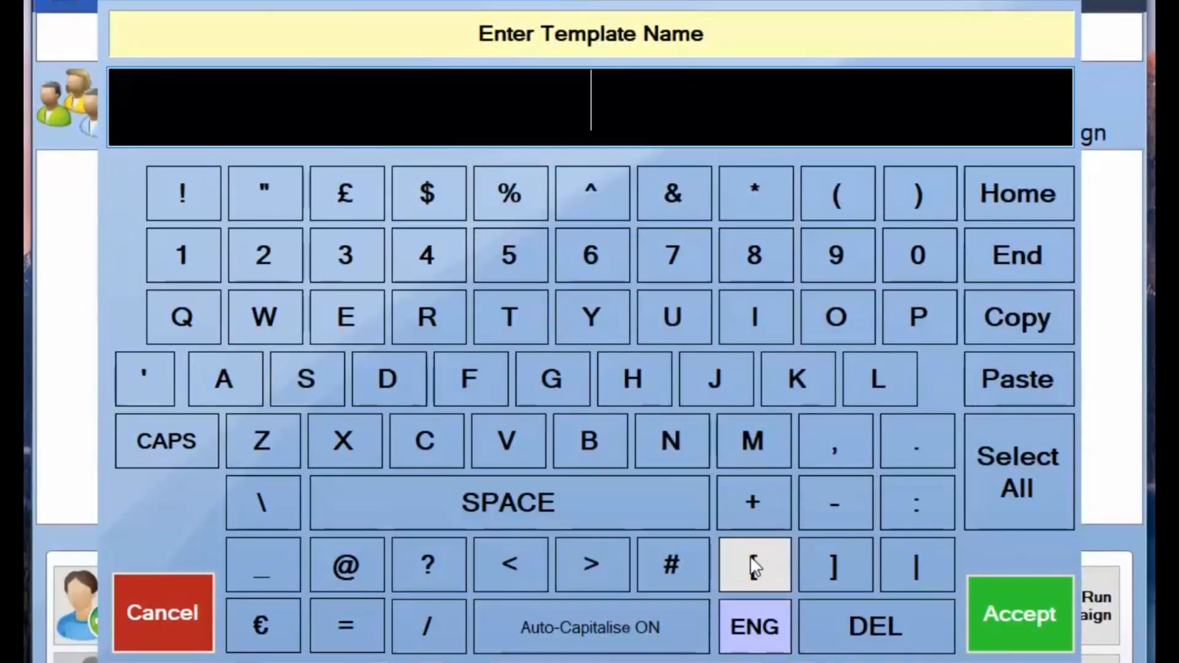
pyautogui.write('Text')
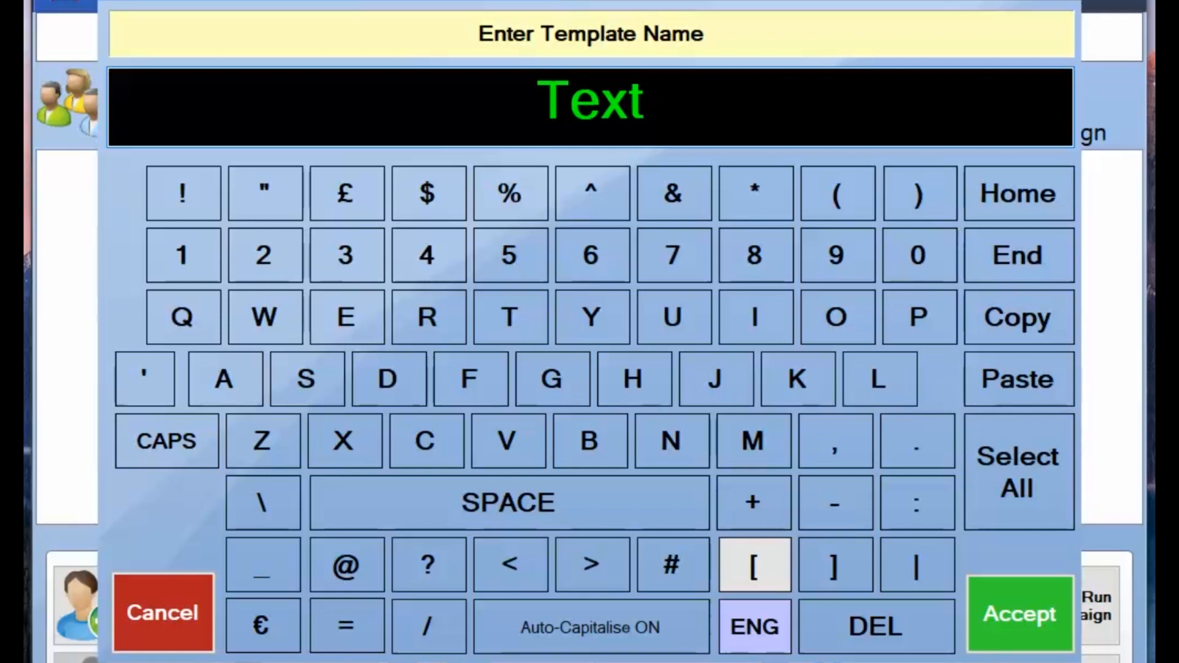
pyautogui.press('Return')
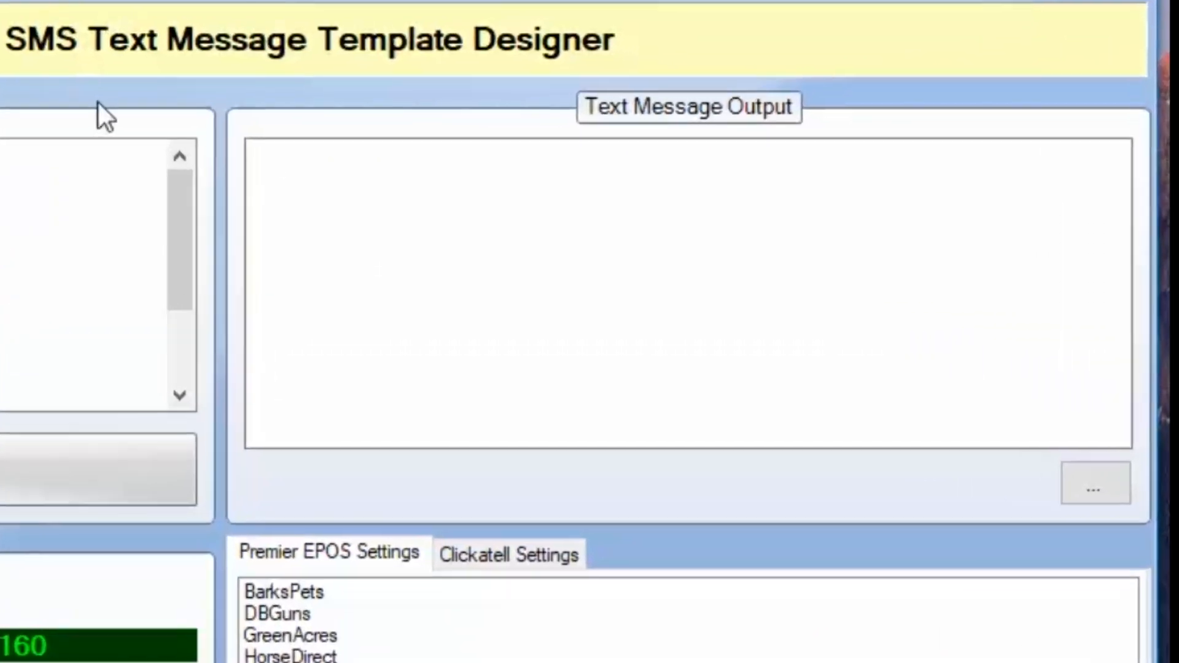
# Look through the insertable tags and choose PremierEPOS as the sender name in the Premier EPOS settings.
pyautogui.click(284, 218)
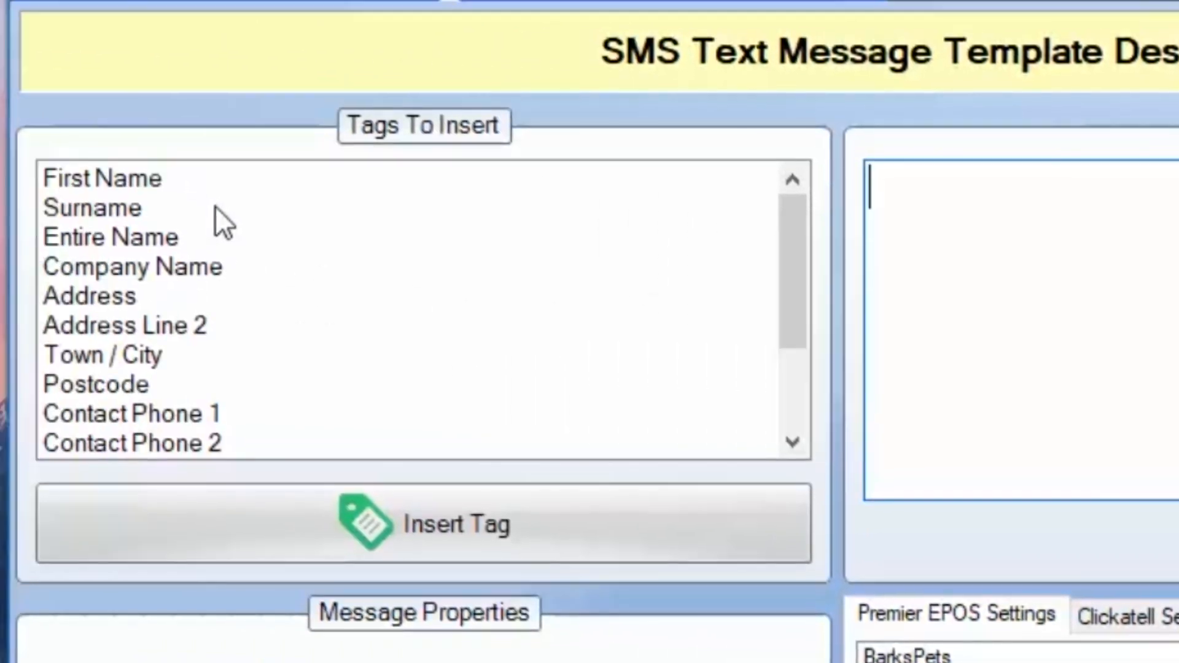
pyautogui.click(233, 212)
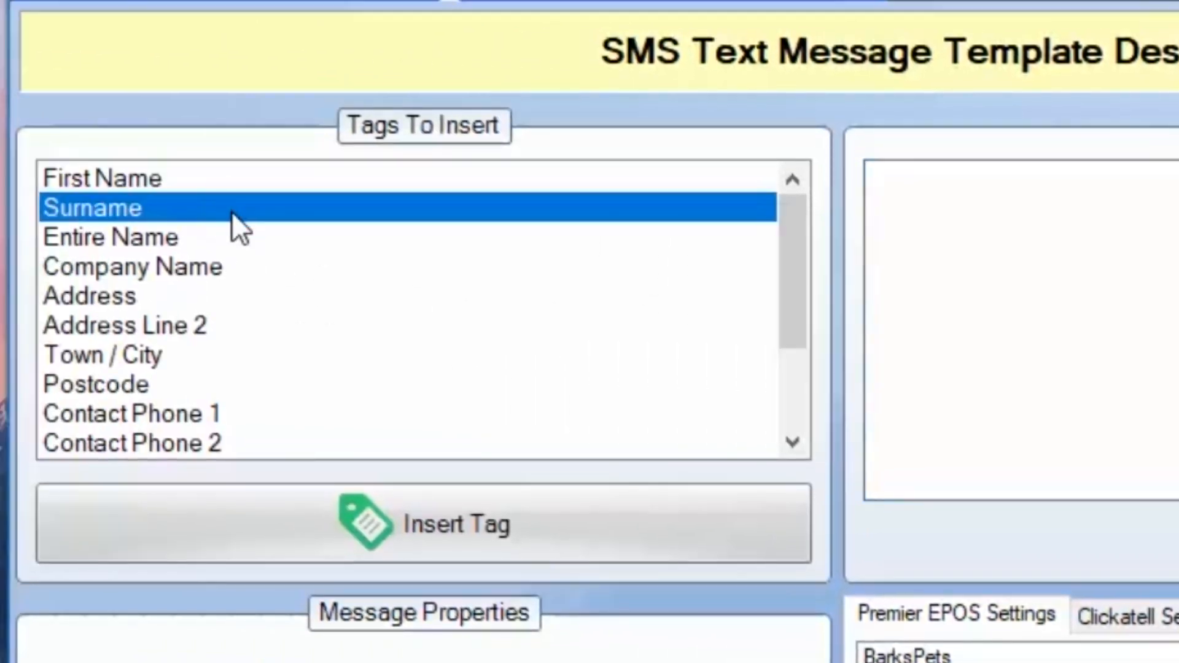
pyautogui.scroll(-2, 233, 221)
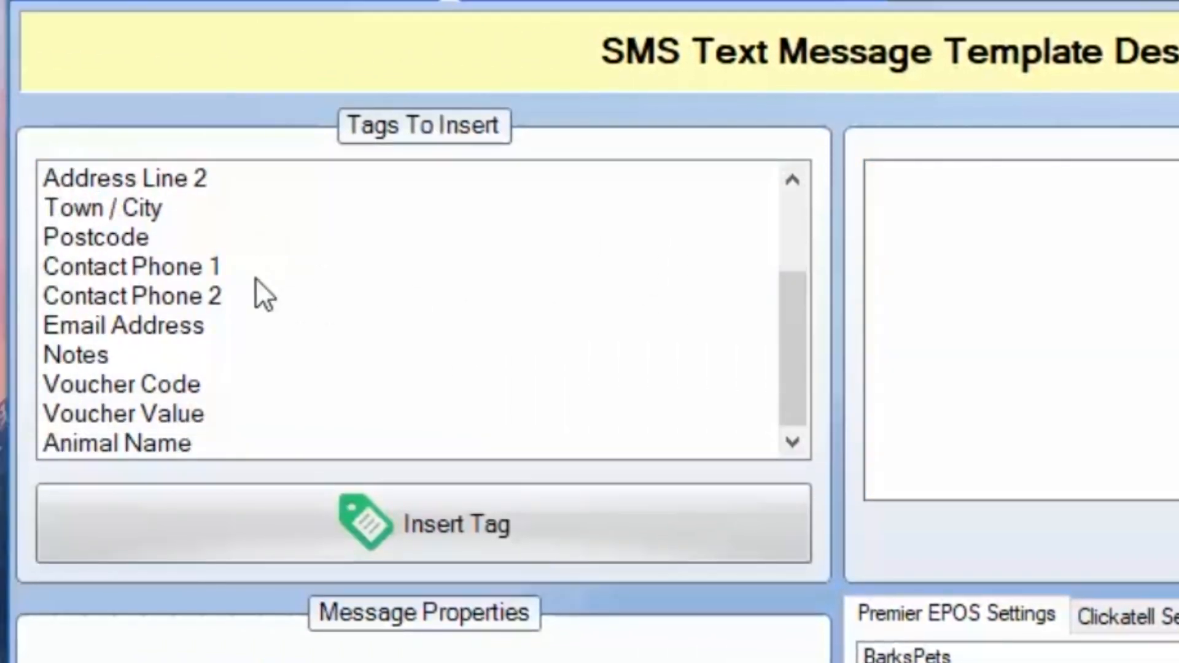
pyautogui.scroll(2, 255, 277)
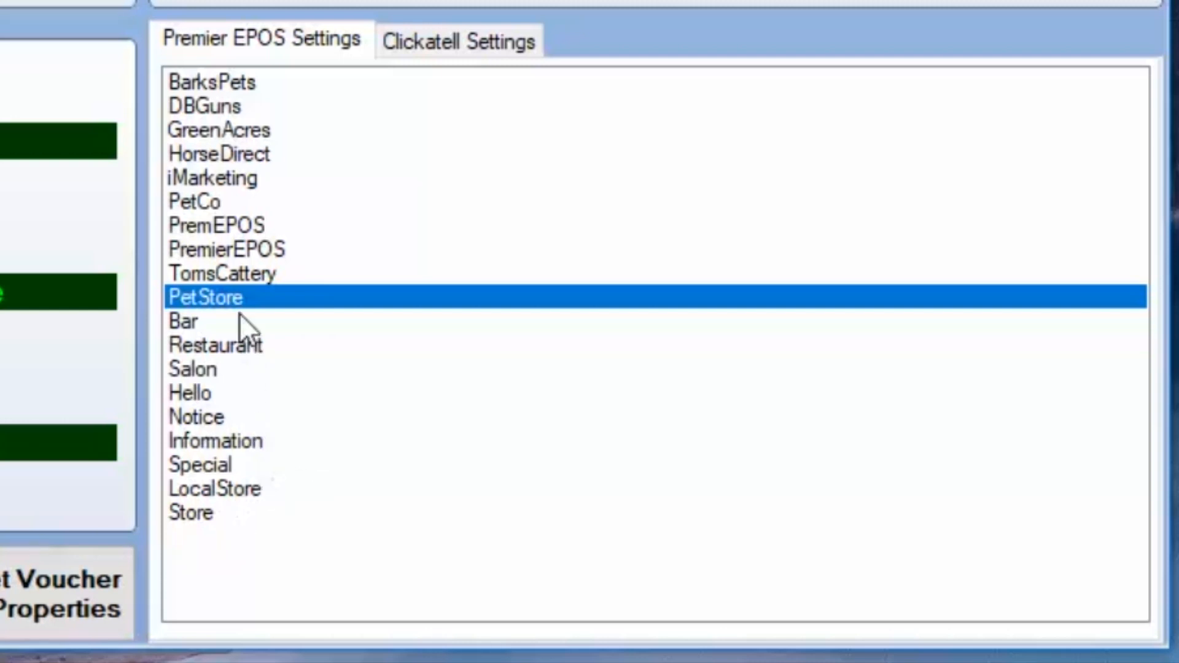
pyautogui.click(289, 253)
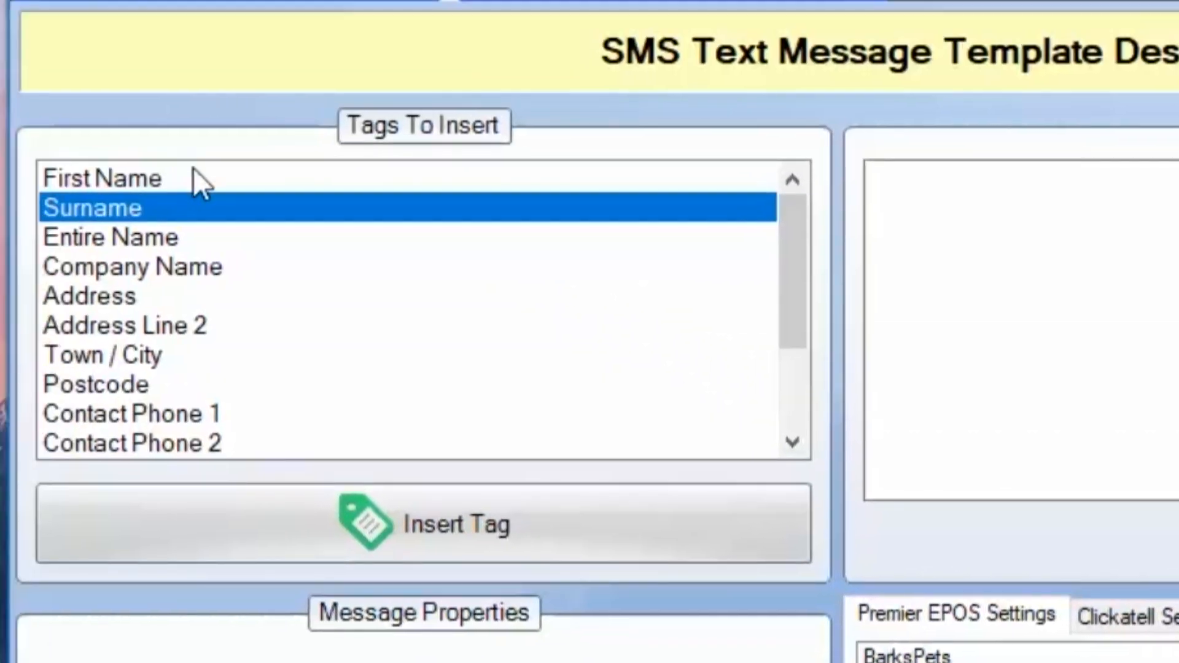
# Insert the First Name tag into the message and add the line "10% off dog food" beneath it.
pyautogui.click(205, 189)
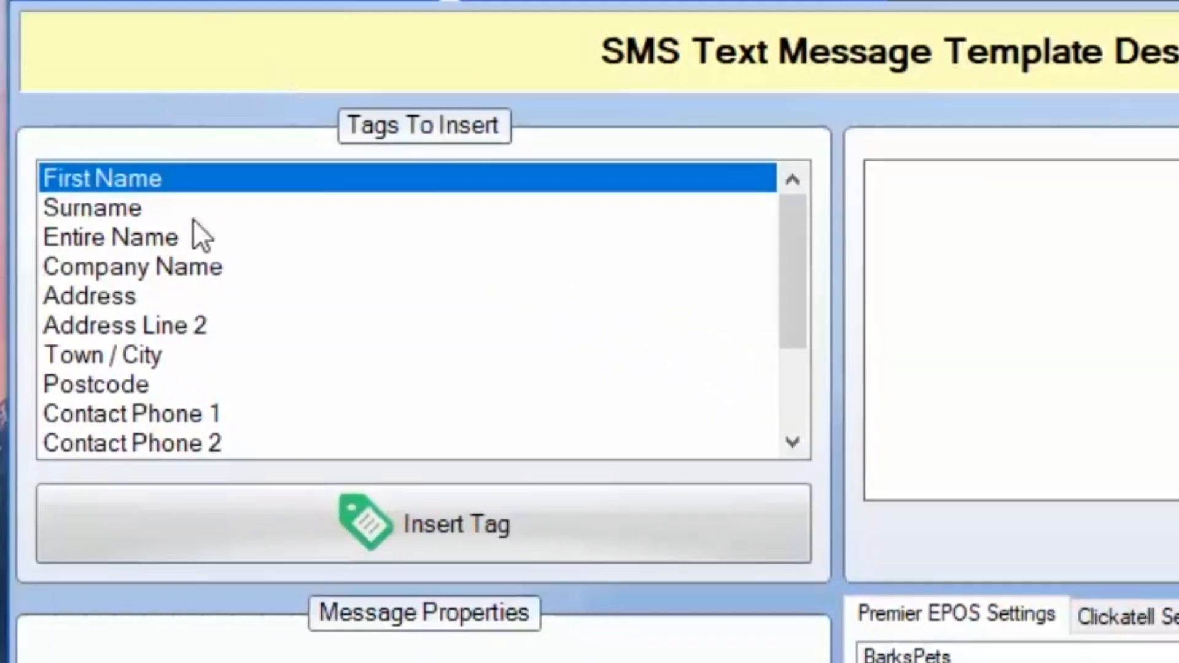
pyautogui.click(566, 543)
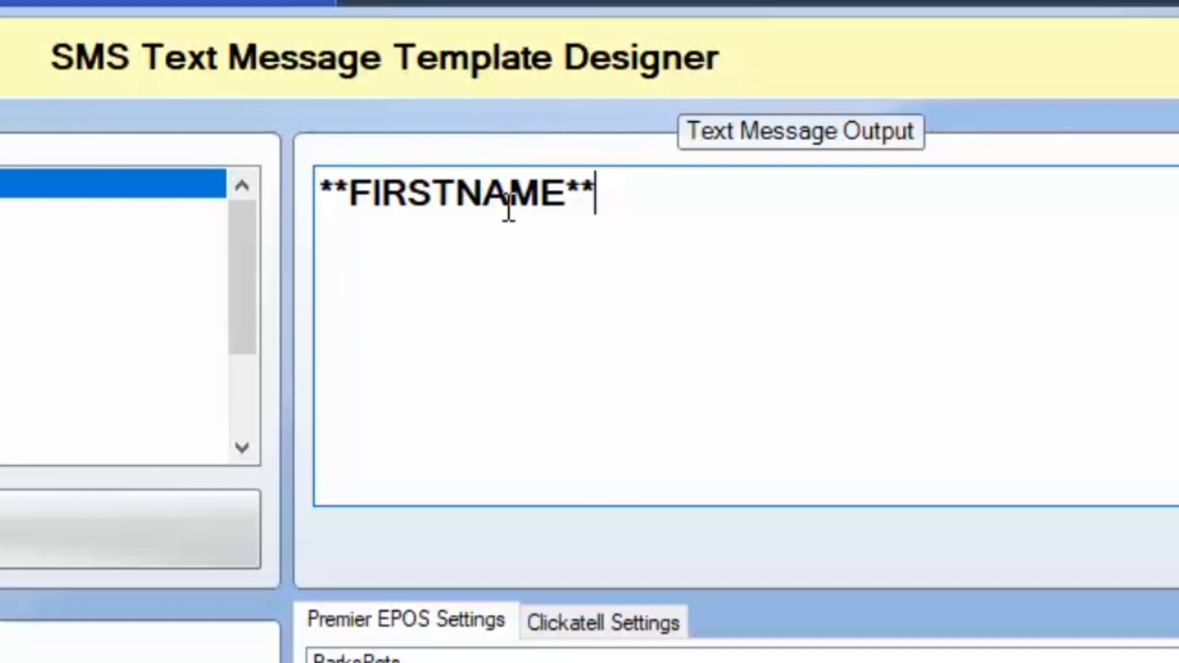
pyautogui.press('Return')
pyautogui.press('Return')
pyautogui.press('BackSpace')
pyautogui.write('10% ')
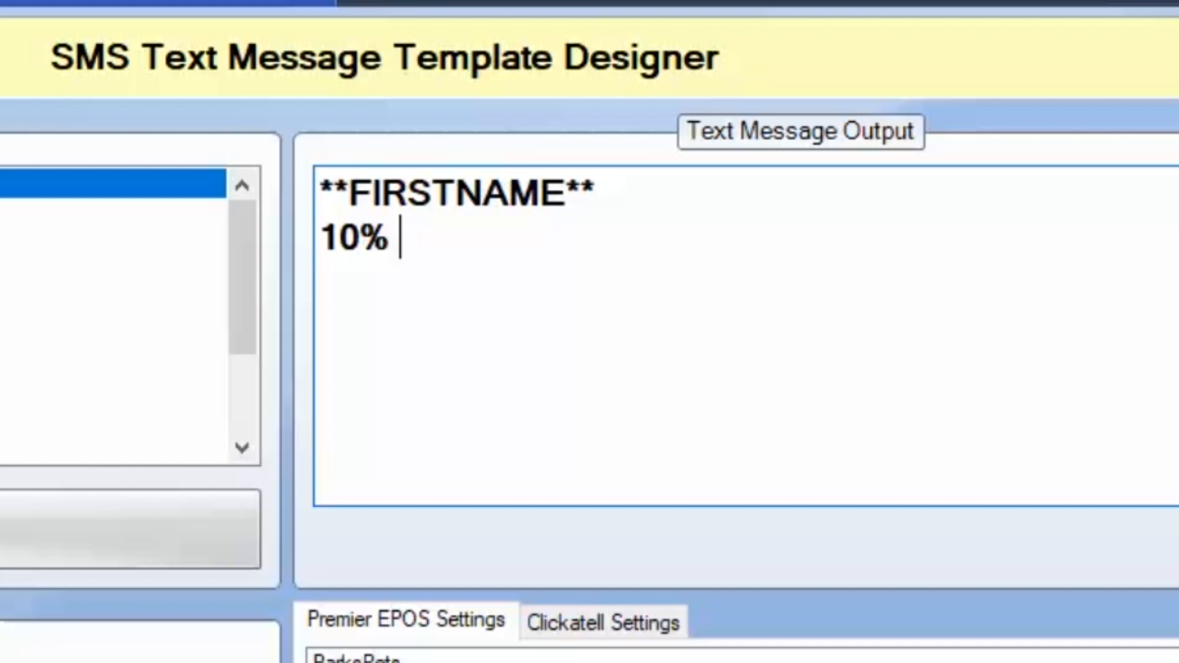
pyautogui.write('off ')
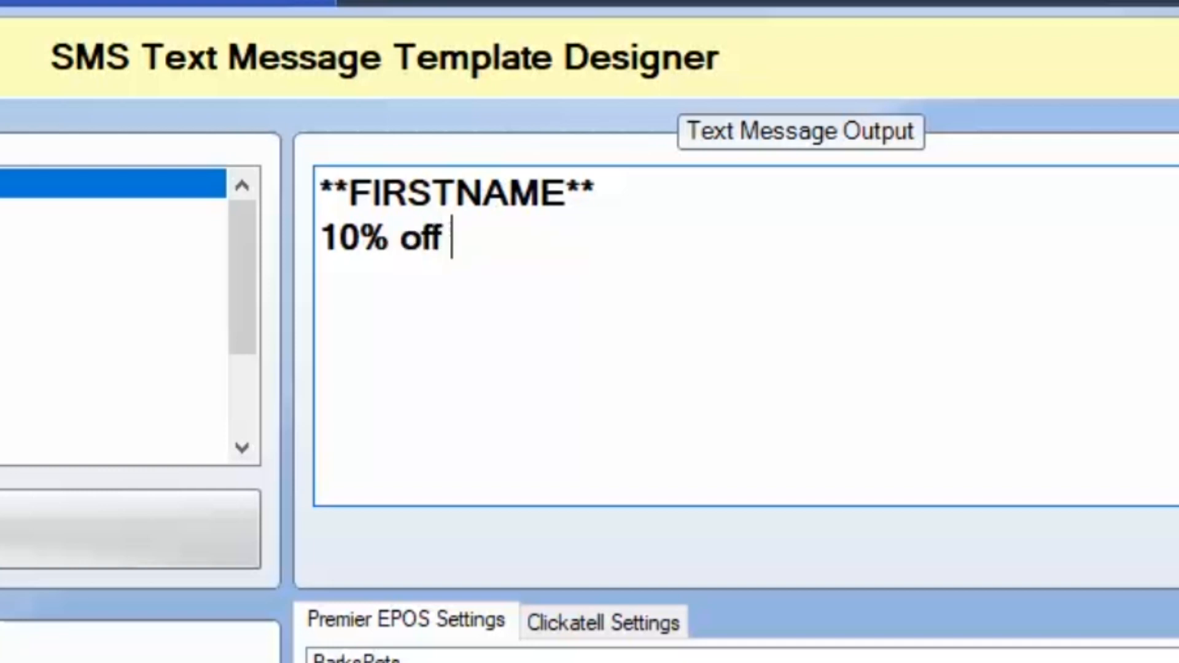
pyautogui.write('dog food#')
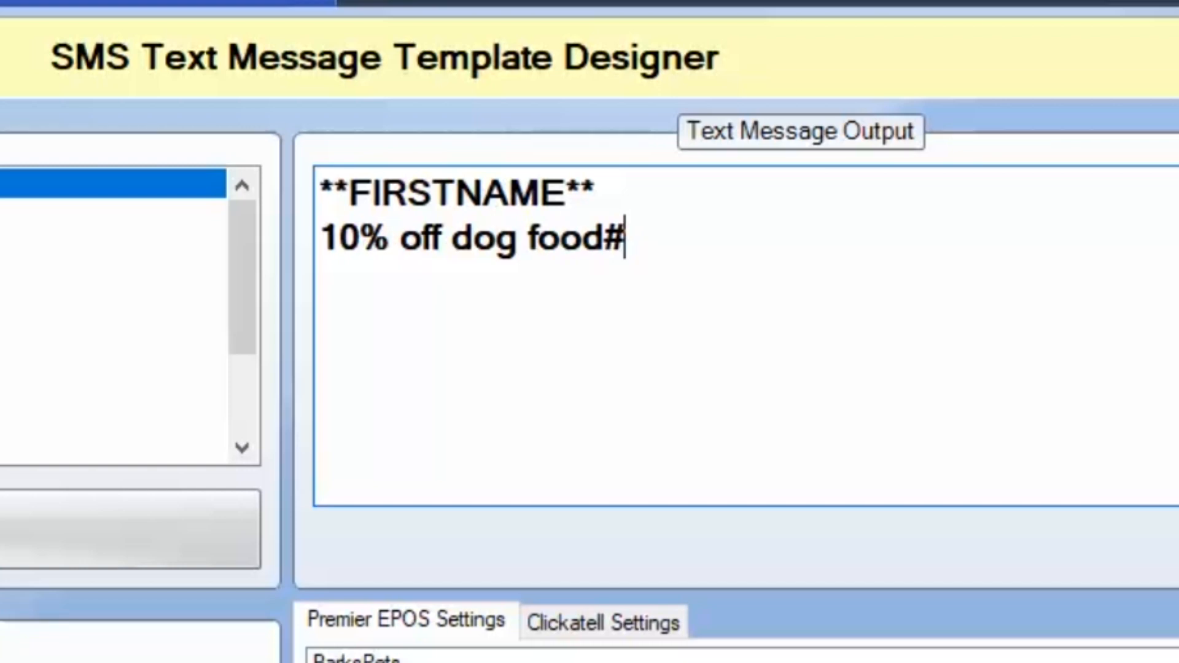
pyautogui.press('BackSpace')
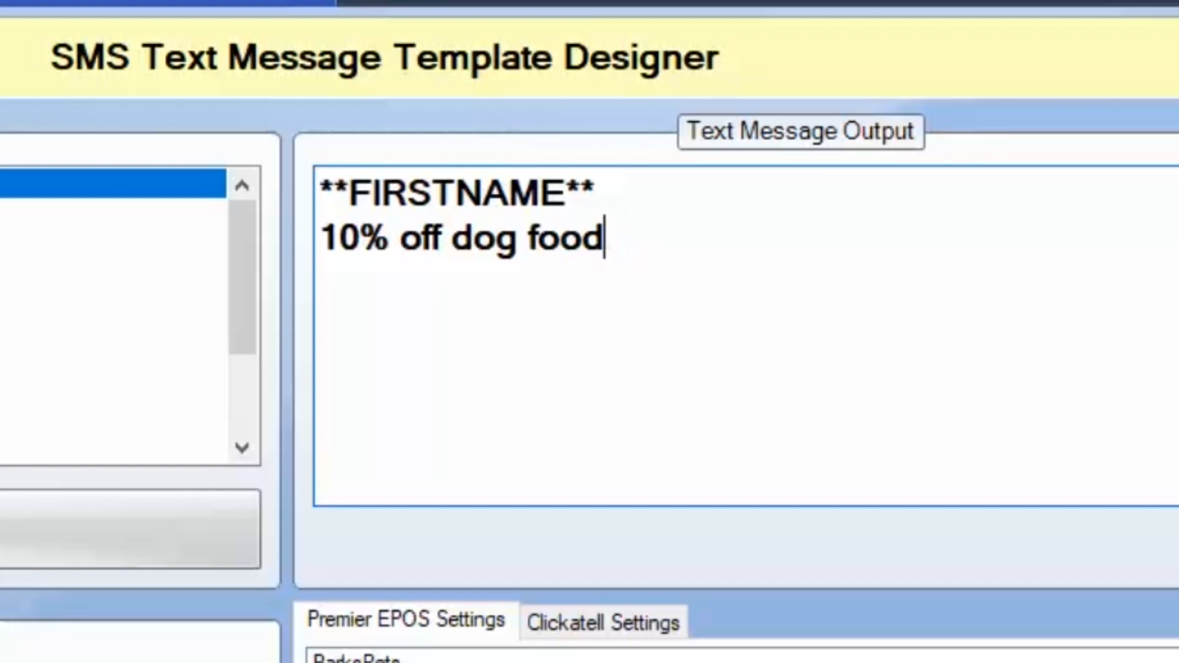
pyautogui.press('Return')
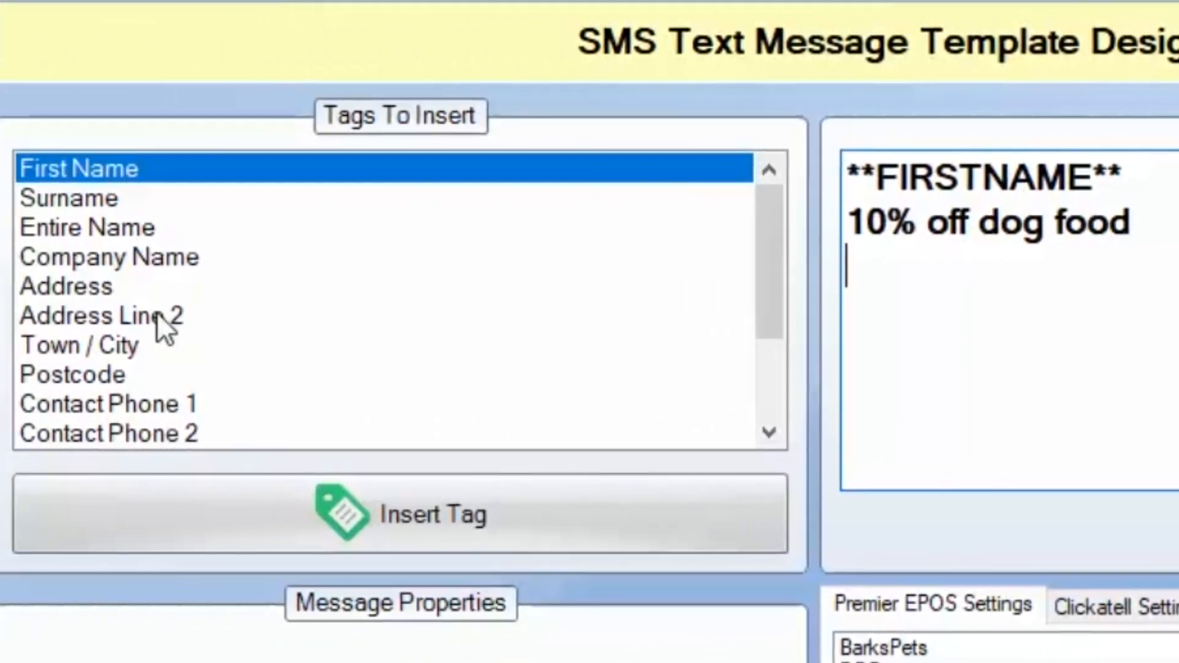
# Save the changes to the text message template and return to the marketing menu.
pyautogui.scroll(-1, 157, 320)
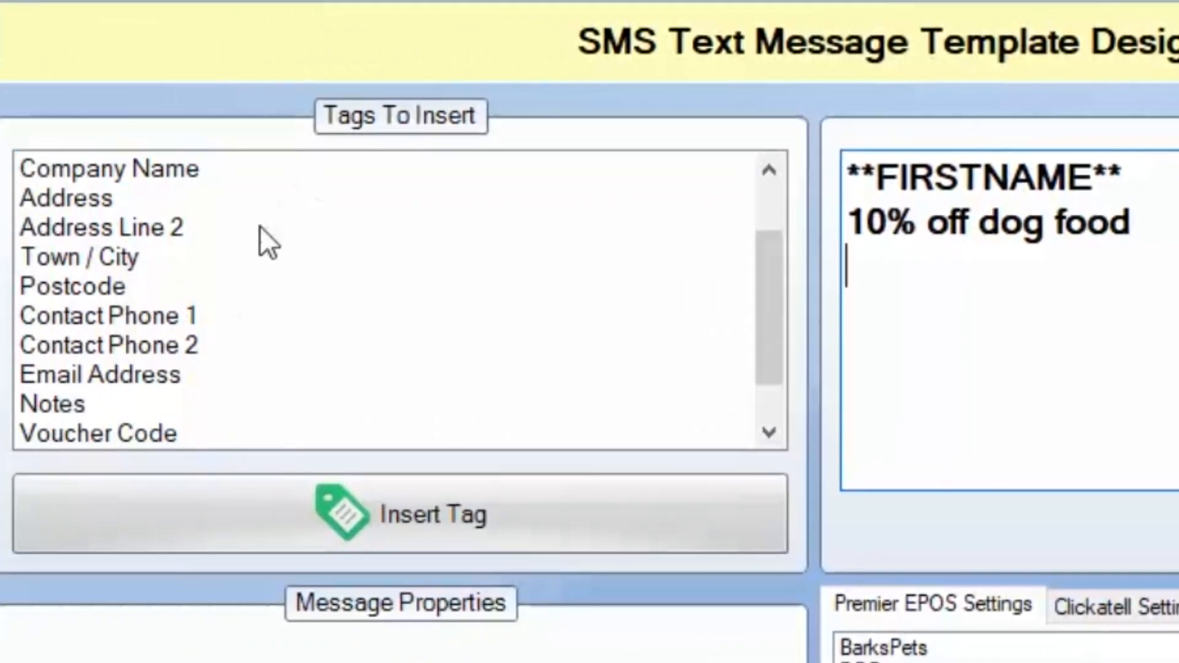
pyautogui.scroll(-1, 491, 264)
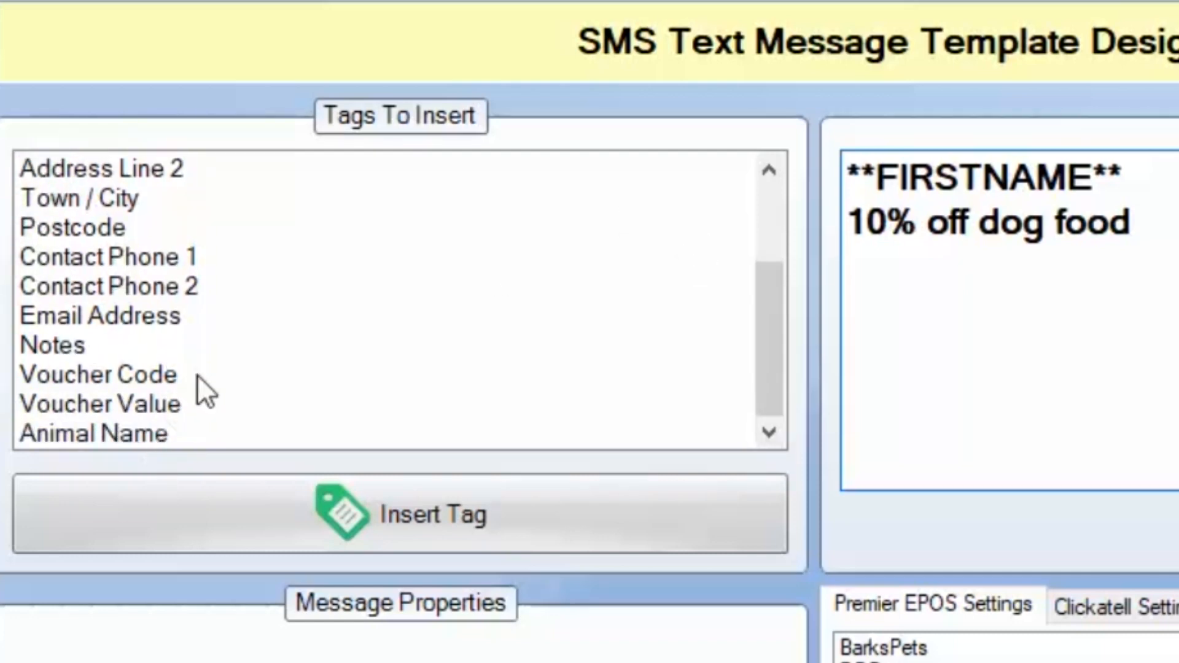
pyautogui.scroll(2, 233, 318)
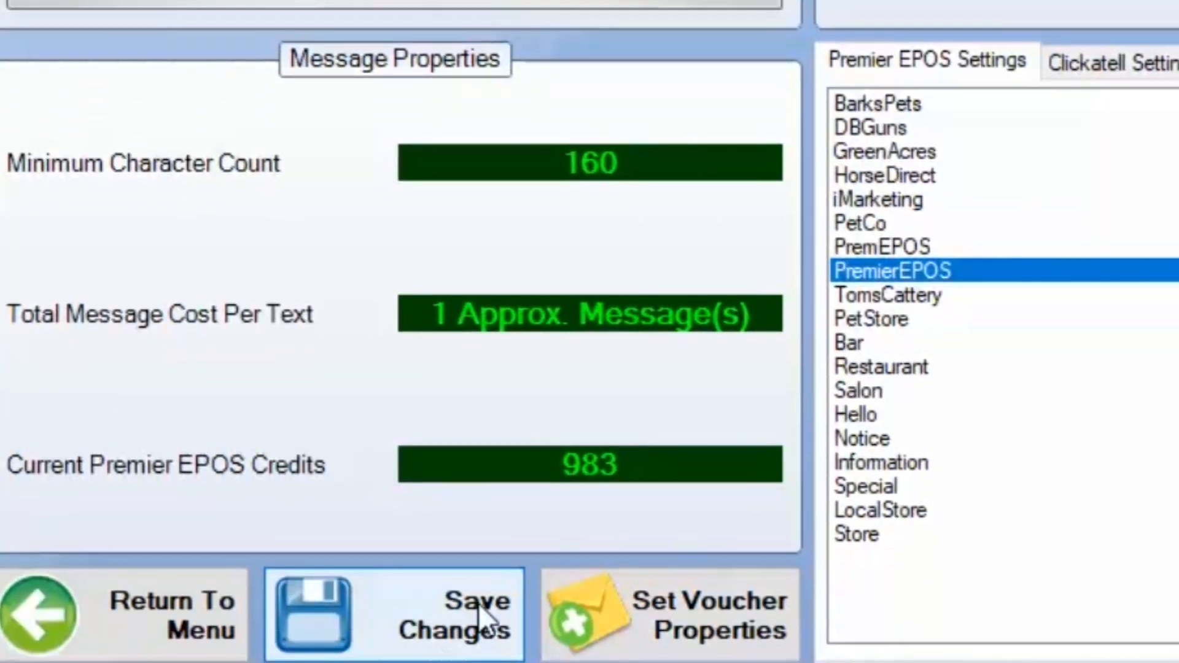
pyautogui.click(482, 600)
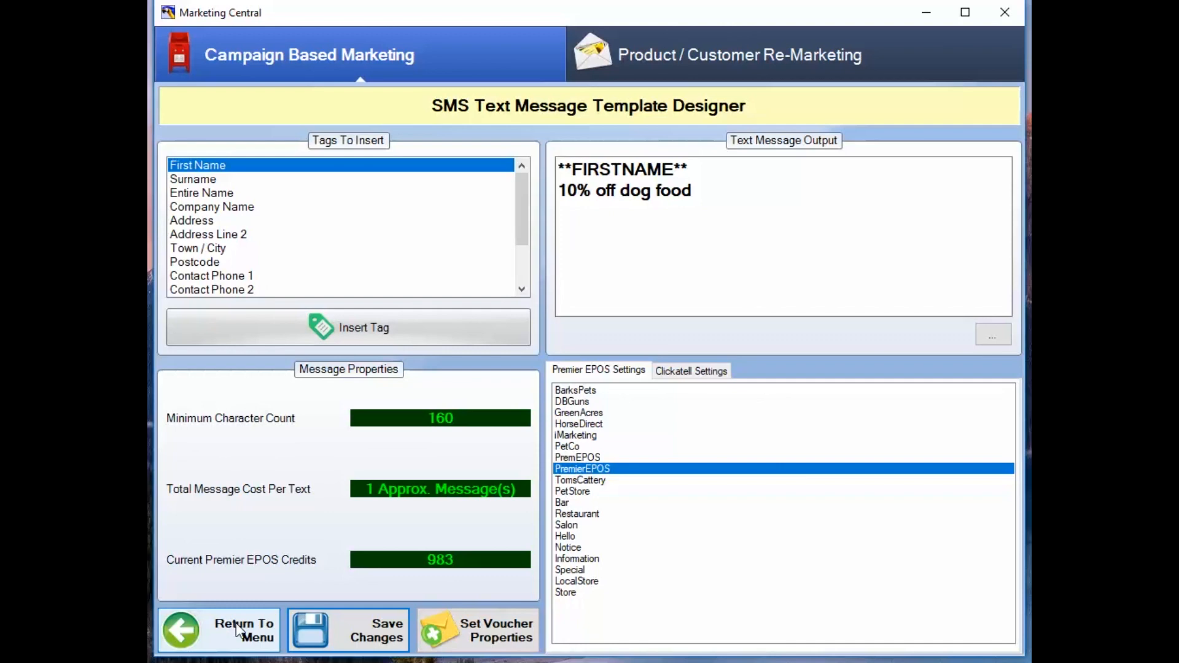
pyautogui.click(194, 617)
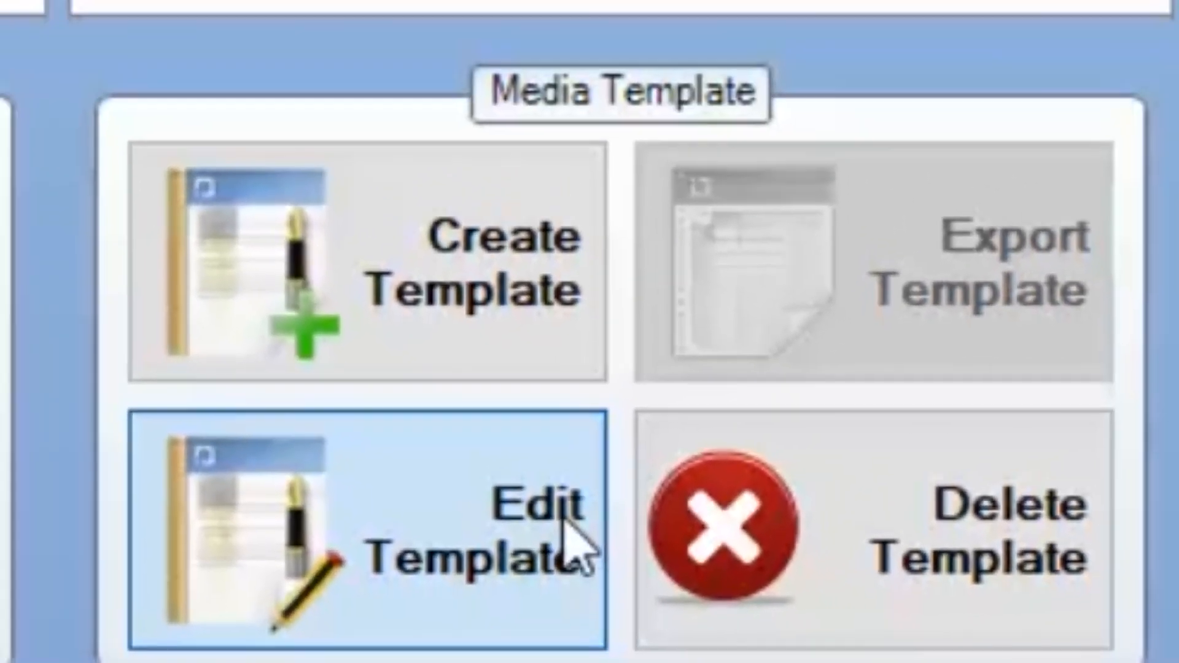
# Reopen the text template for editing and insert the Voucher Code tag below the dog food offer line.
pyautogui.click(560, 485)
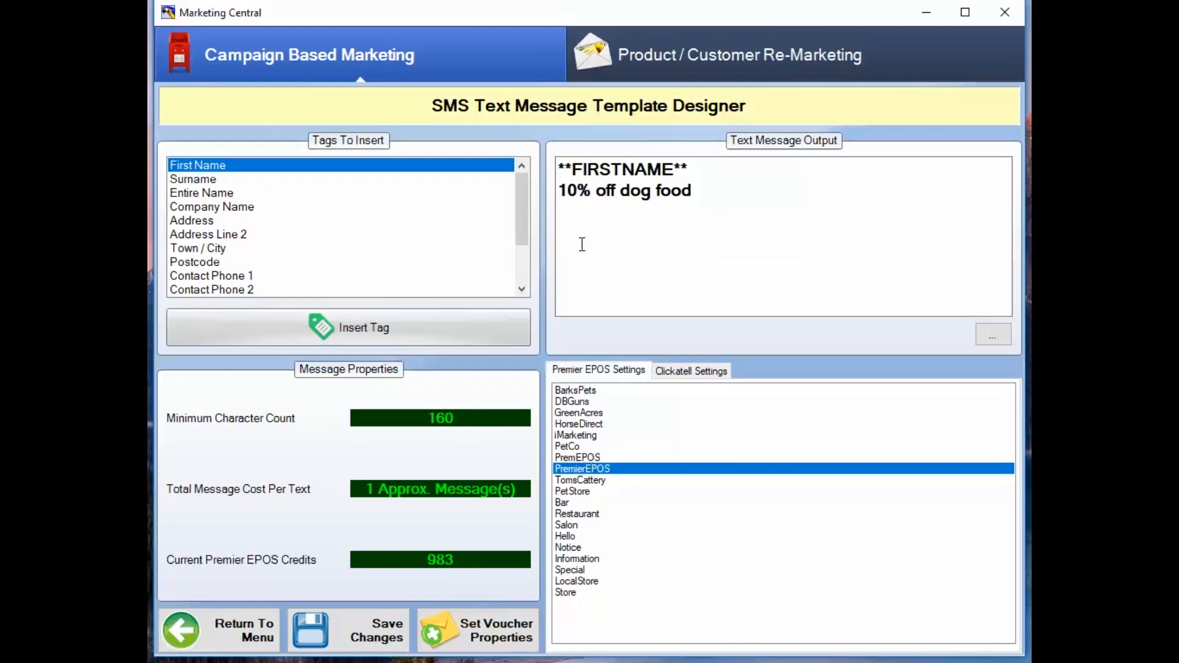
pyautogui.click(607, 192)
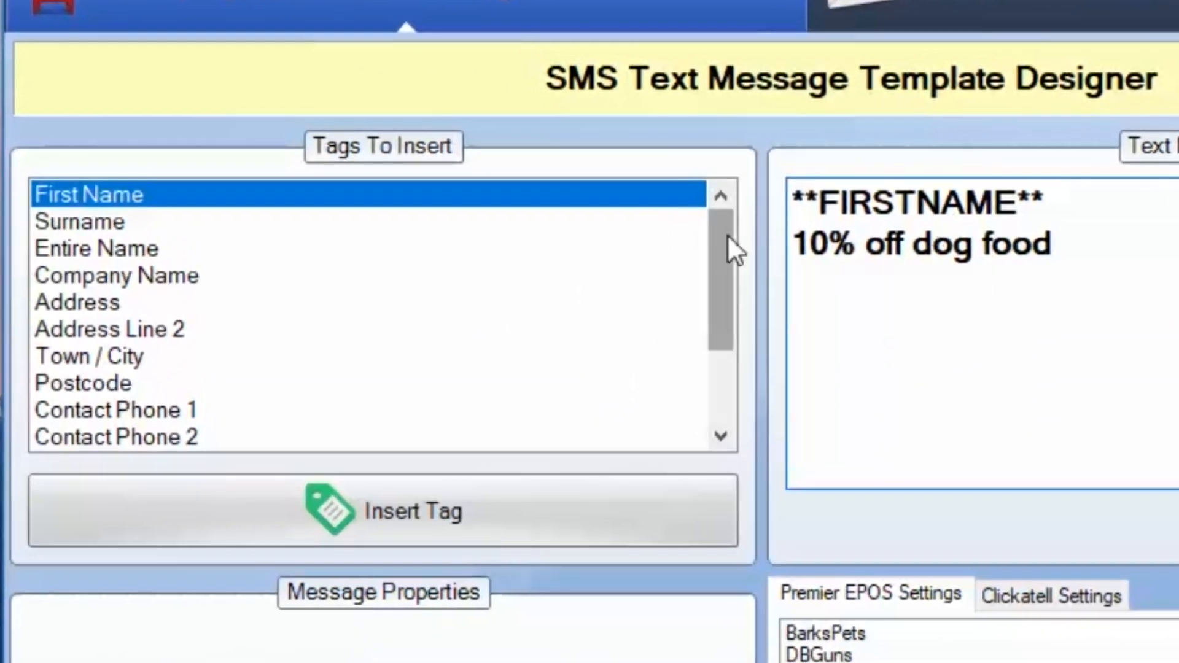
pyautogui.moveTo(726, 235); pyautogui.dragTo(761, 307)
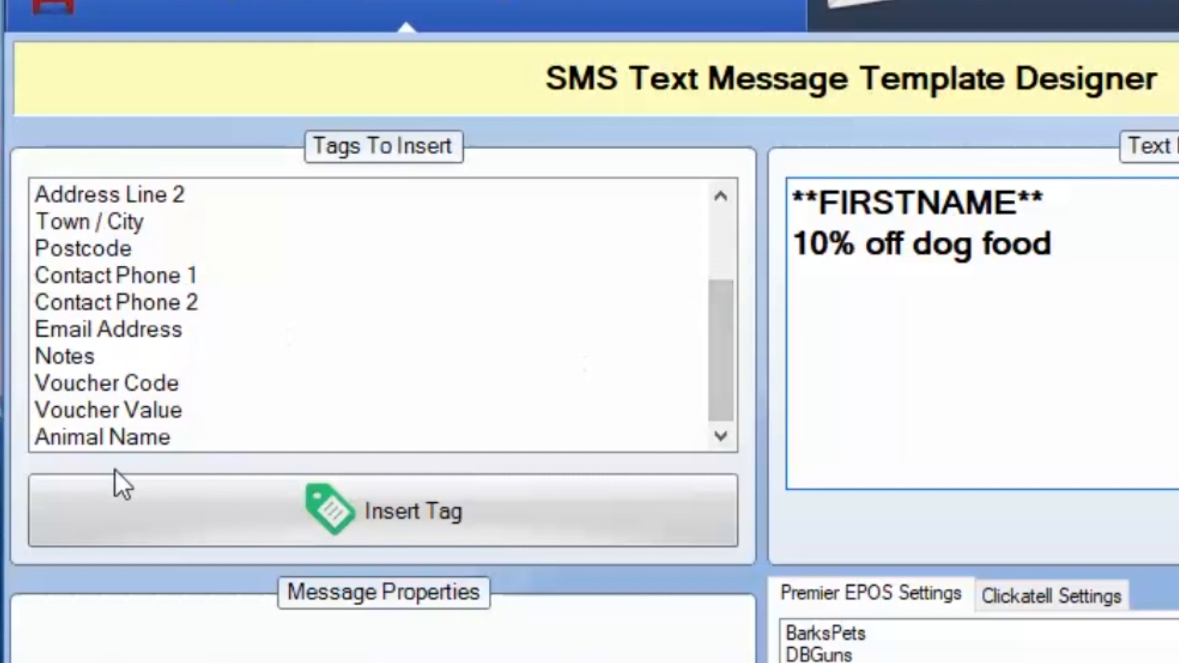
pyautogui.click(144, 384)
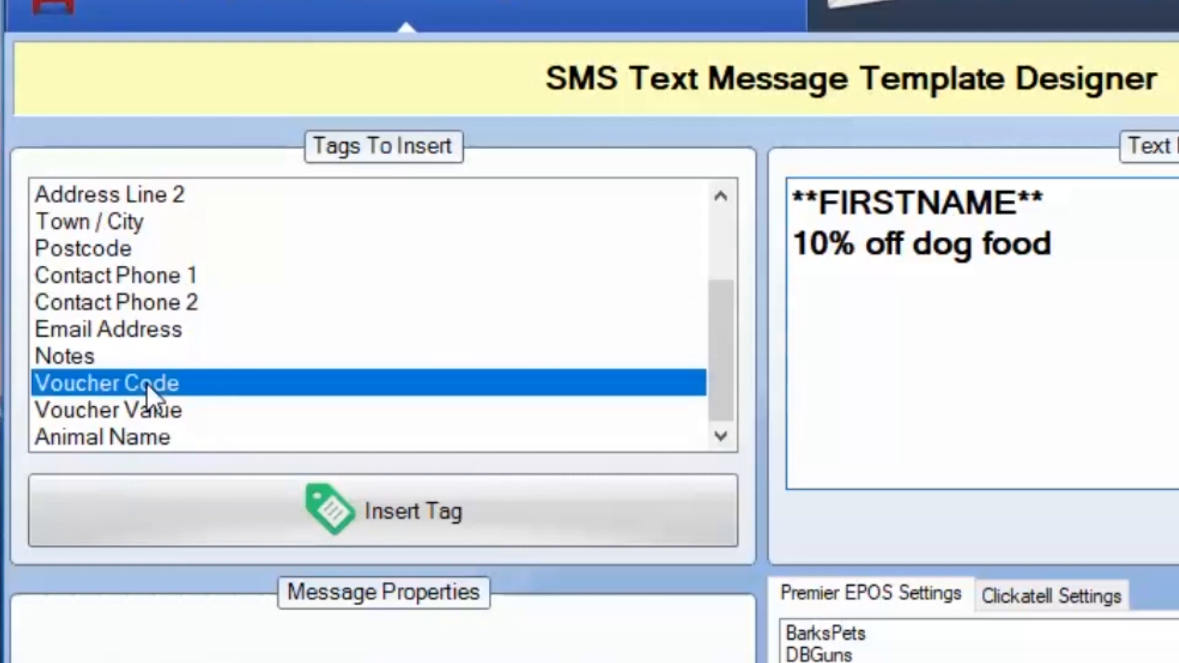
pyautogui.click(441, 521)
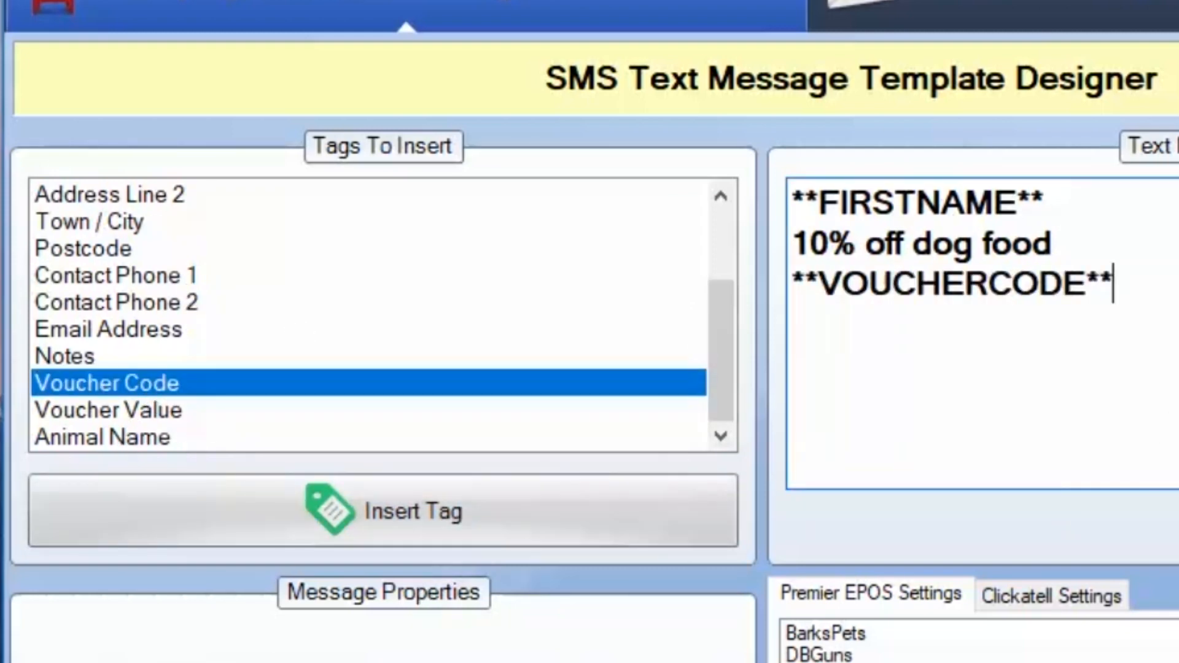